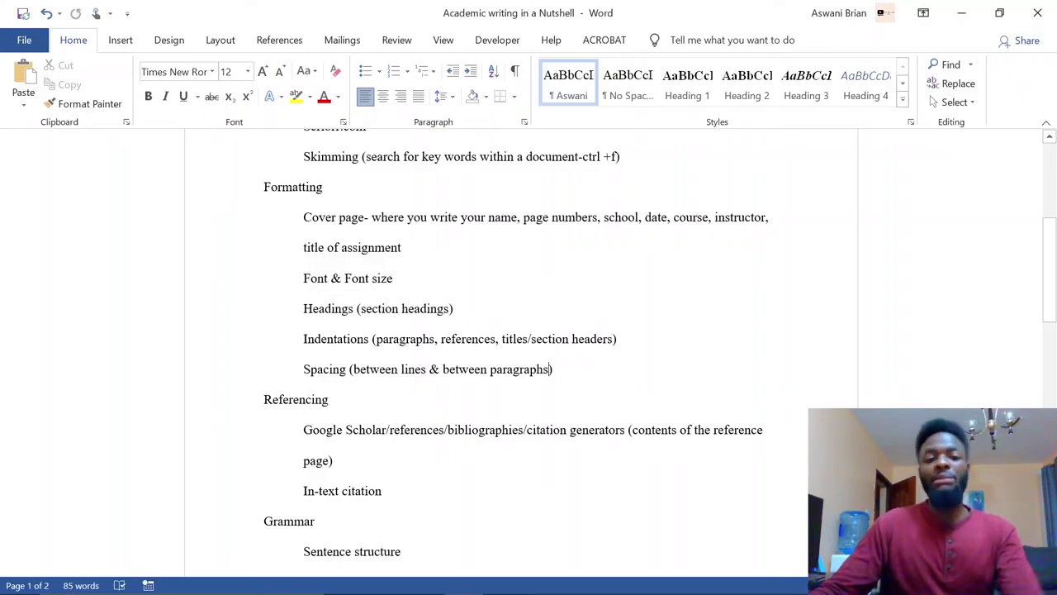
# - Look through the writing outline and highlight the Formatting section with all its subtopics
pyautogui.scroll(4, 520, 363)
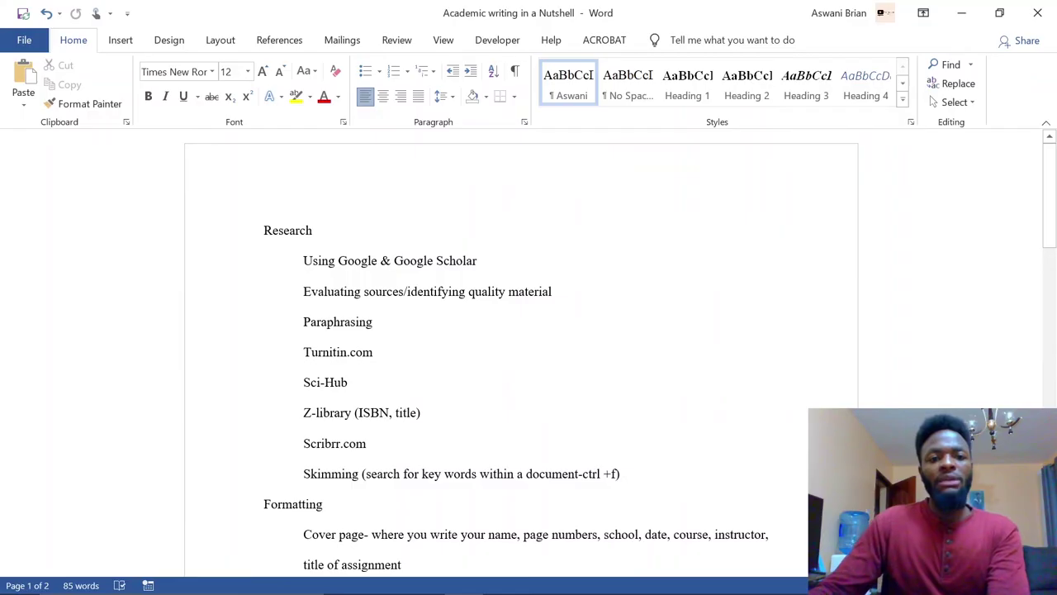
pyautogui.scroll(-5, 520, 363)
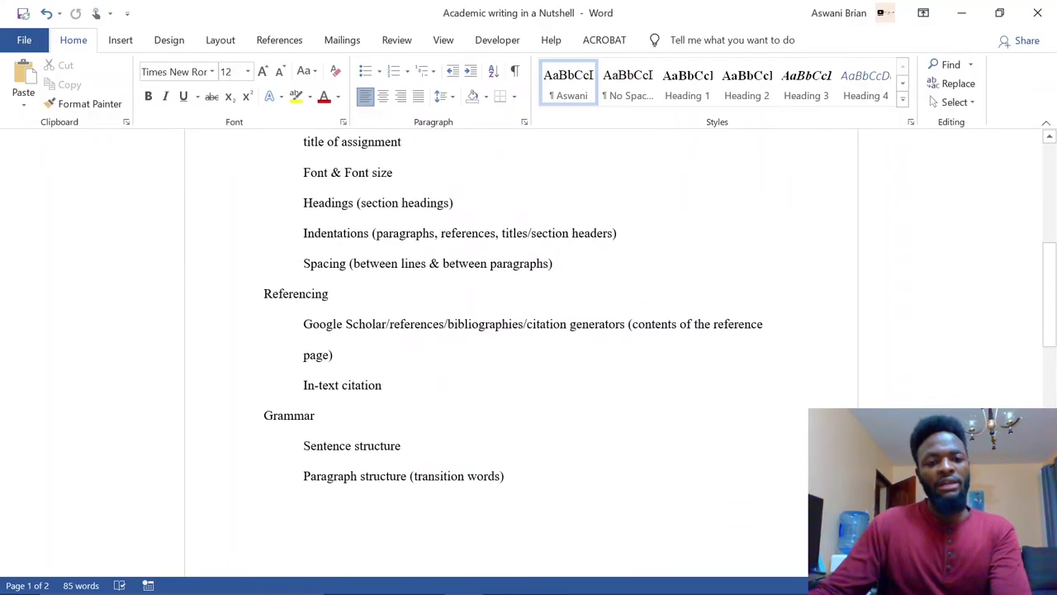
pyautogui.scroll(3, 520, 364)
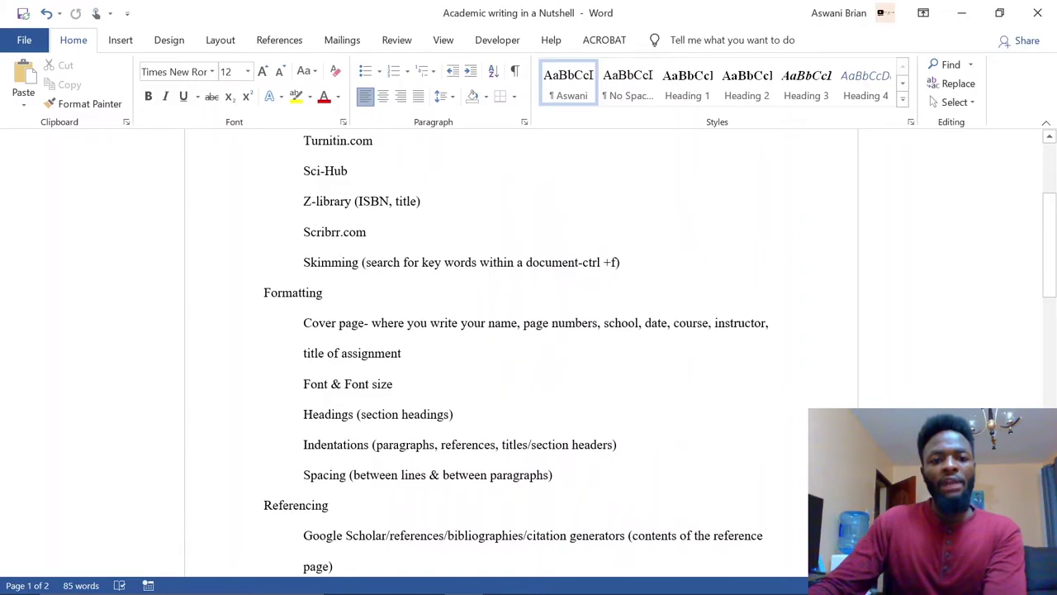
pyautogui.moveTo(264, 292); pyautogui.dragTo(551, 475)
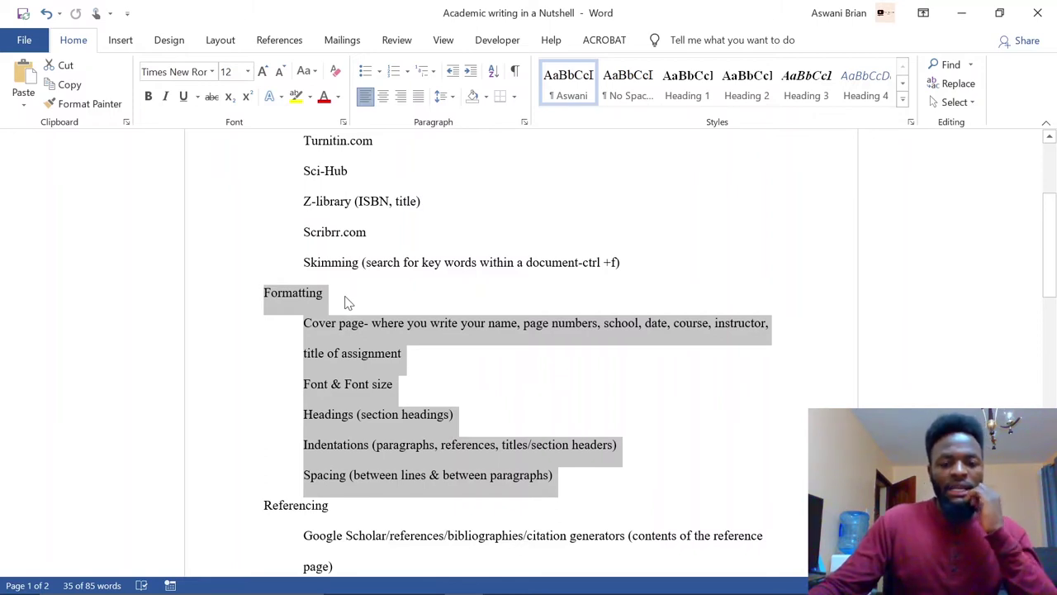
# - Create a new blank document and enter the line "APA- American Psychological Association"
pyautogui.hotkey('ctrl', 'n')
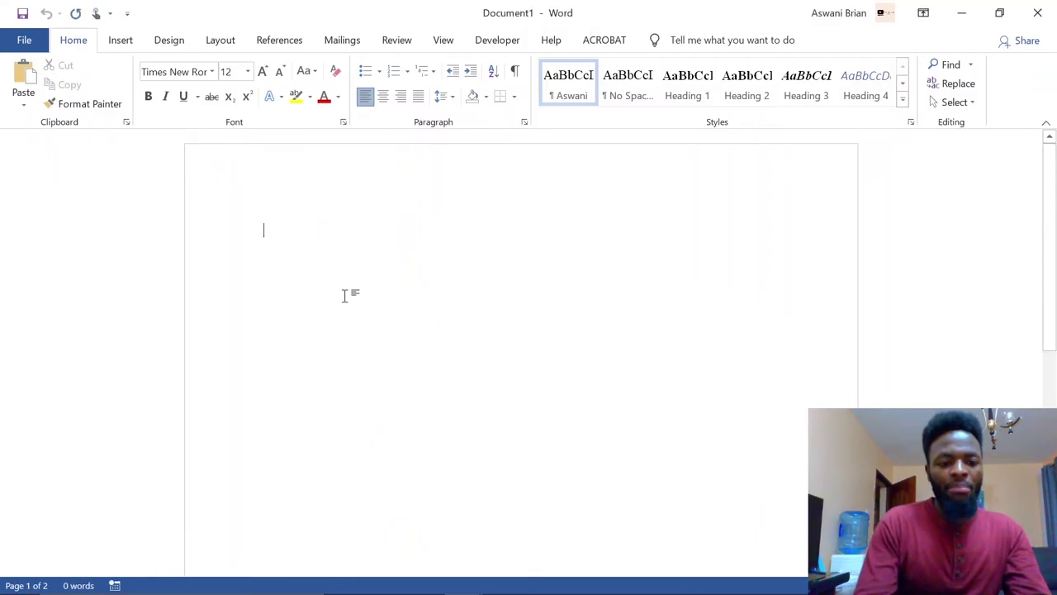
pyautogui.write('APA')
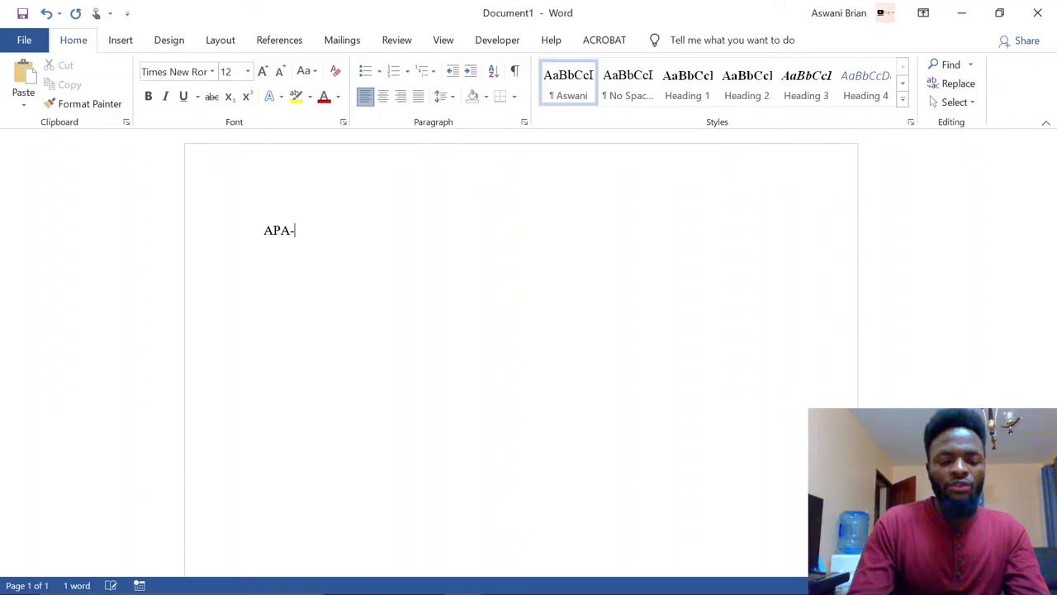
pyautogui.write('- Ameri')
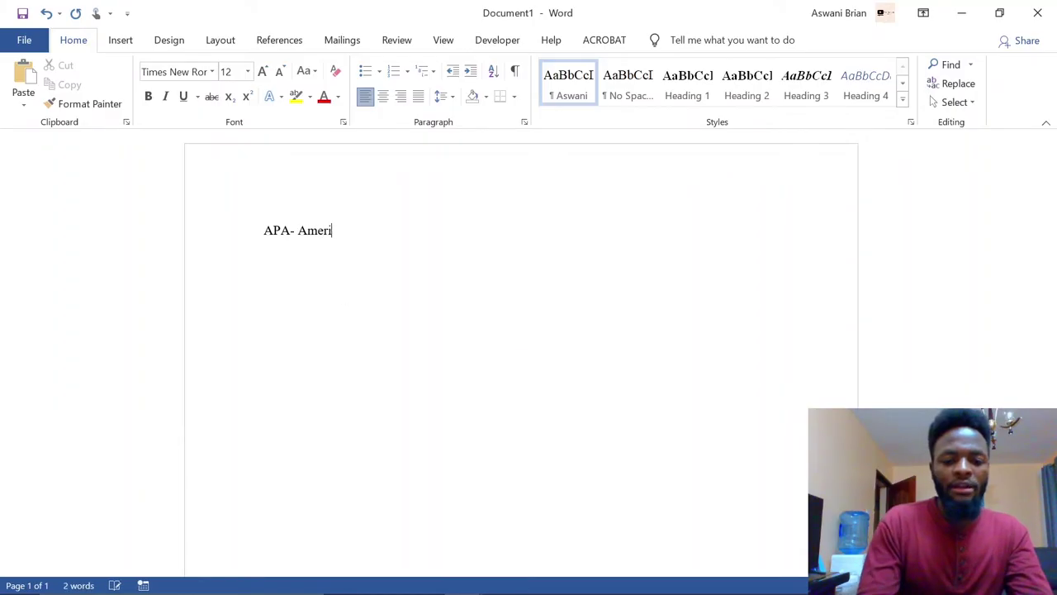
pyautogui.write('ca n ')
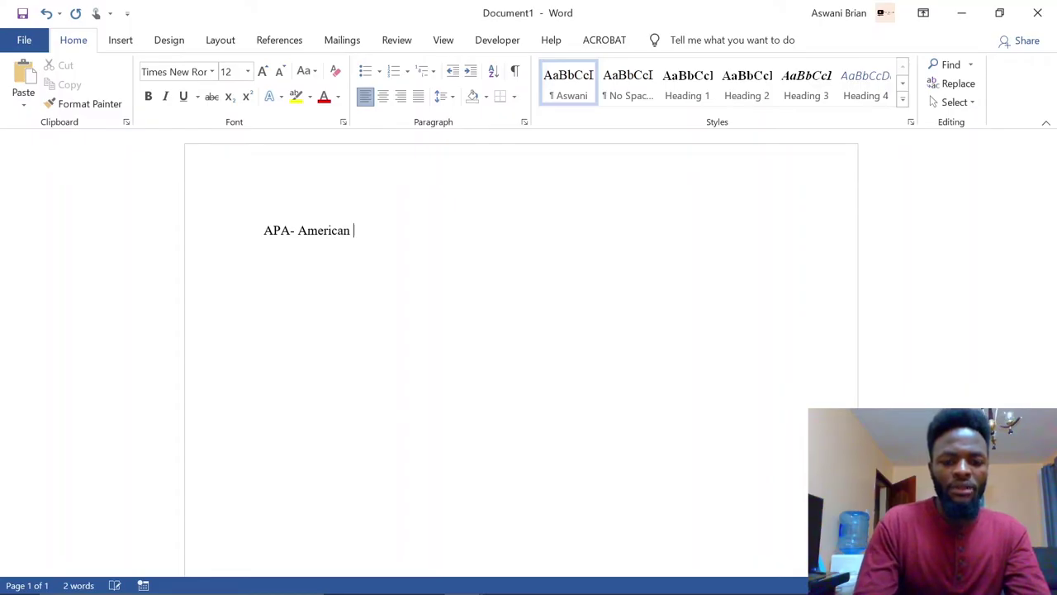
pyautogui.write('Psycholo')
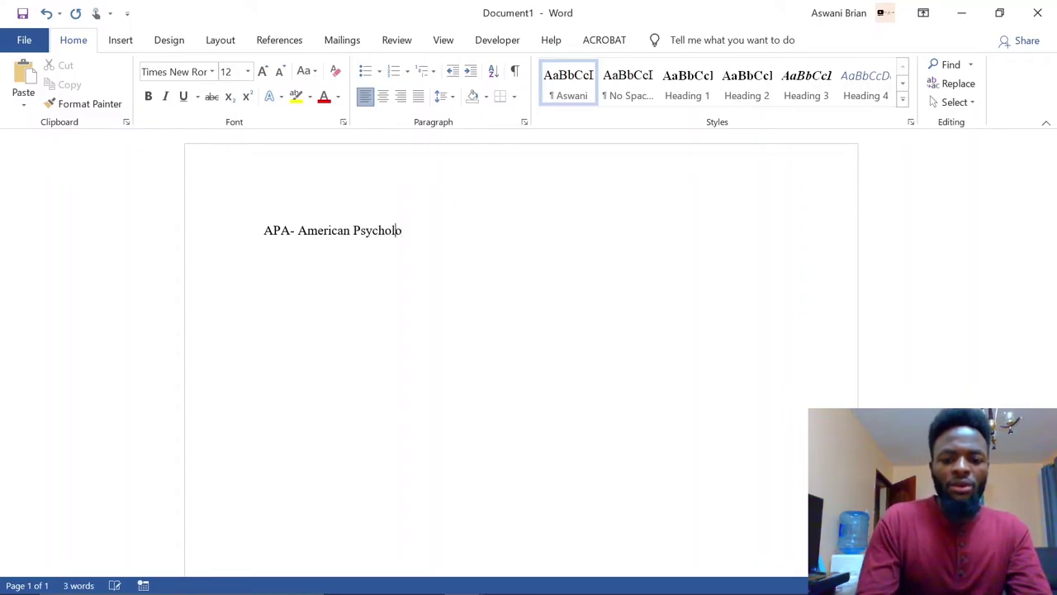
pyautogui.write('gical')
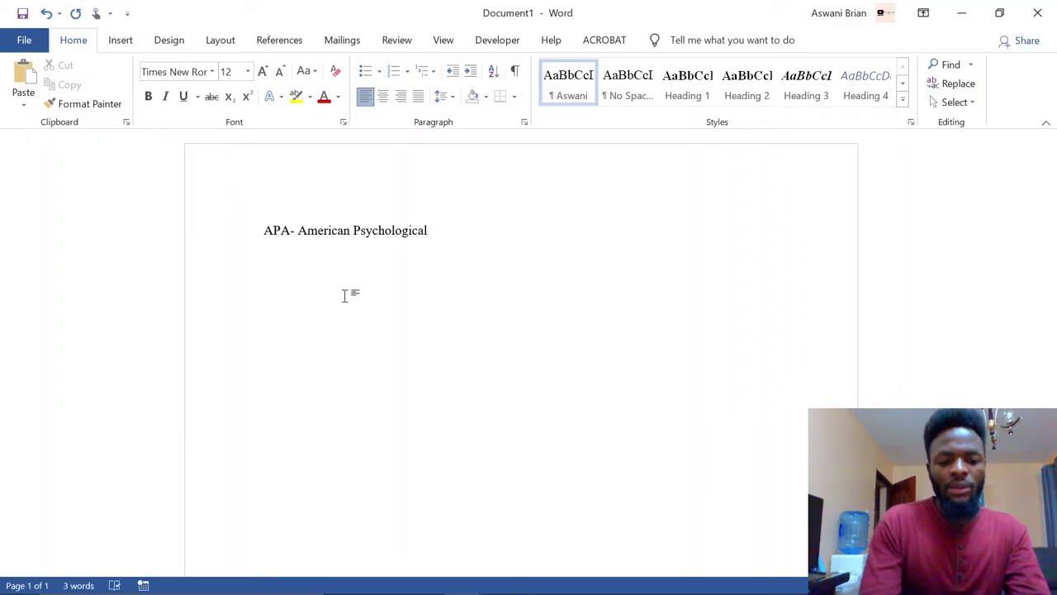
pyautogui.write(' Association')
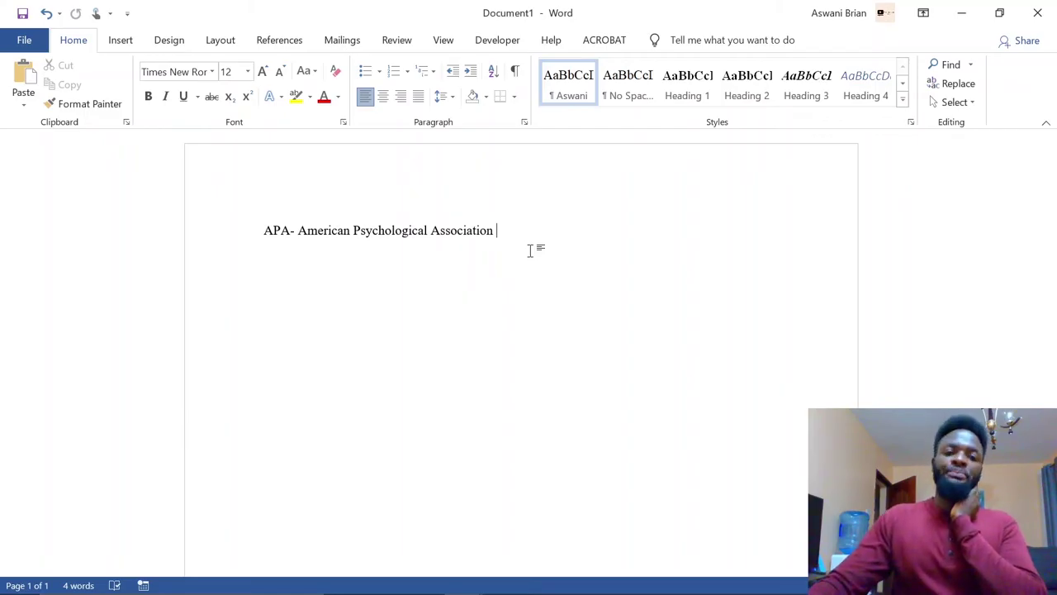
# - Format the whole APA line as bold italic text at font size 22
pyautogui.hotkey('shift', 'Left')
pyautogui.hotkey('shift', 'Left')
pyautogui.hotkey('shift', 'Left')
pyautogui.hotkey('shift', 'Left')
pyautogui.hotkey('shift', 'Left')
pyautogui.hotkey('shift', 'Left')
pyautogui.hotkey('shift', 'Left')
pyautogui.hotkey('shift', 'Left')
pyautogui.hotkey('shift', 'Left')
pyautogui.hotkey('shift', 'Left')
pyautogui.hotkey('shift', 'Left')
pyautogui.hotkey('shift', 'Left')
pyautogui.hotkey('shift', 'Left')
pyautogui.hotkey('shift', 'Left')
pyautogui.hotkey('shift', 'Left')
pyautogui.hotkey('shift', 'Left')
pyautogui.hotkey('shift', 'Left')
pyautogui.hotkey('shift', 'Left')
pyautogui.hotkey('shift', 'Left')
pyautogui.hotkey('shift', 'Left')
pyautogui.click(244, 231)
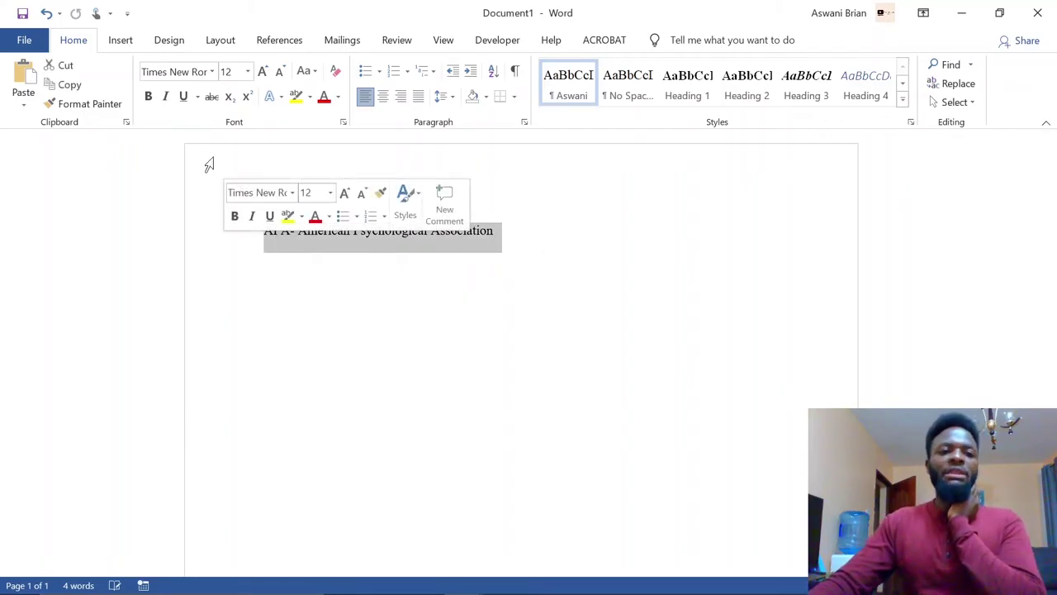
pyautogui.click(149, 95)
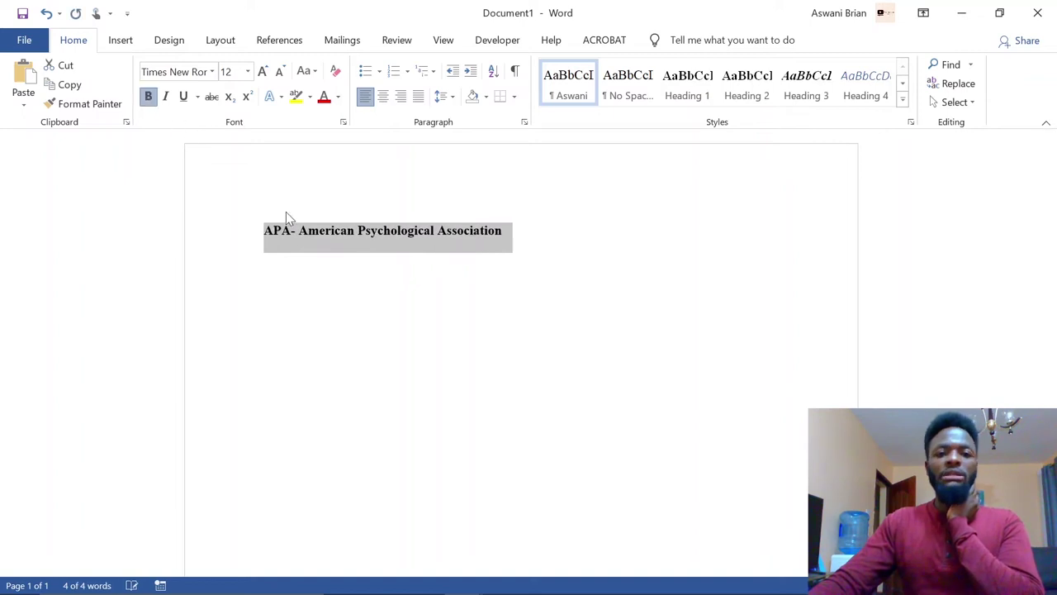
pyautogui.click(165, 96)
pyautogui.click(247, 72)
pyautogui.click(234, 245)
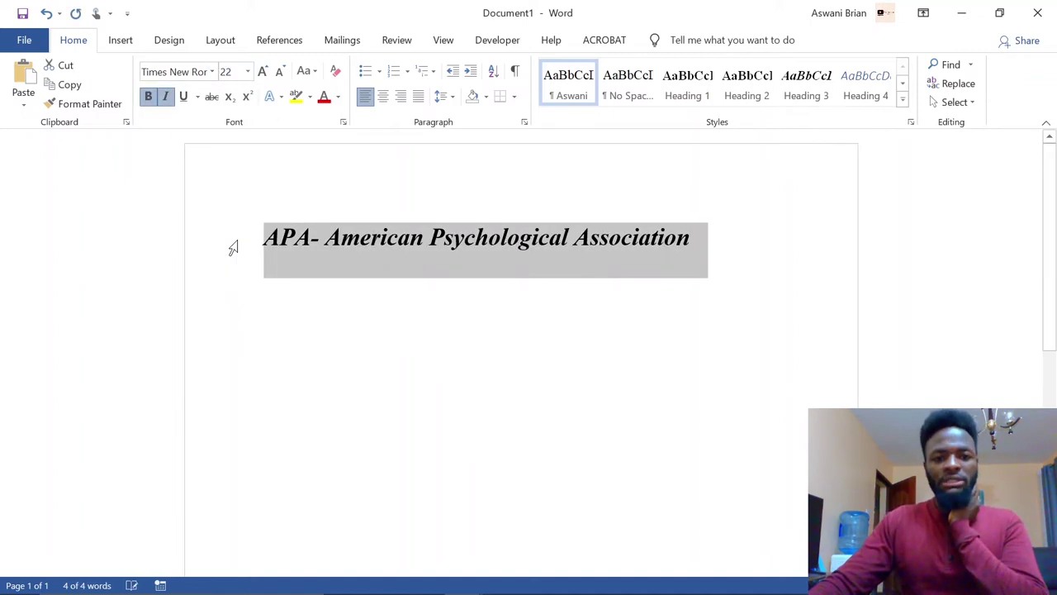
# - Try the Papyrus font on the APA line and return it to Times New Roman
pyautogui.click(211, 72)
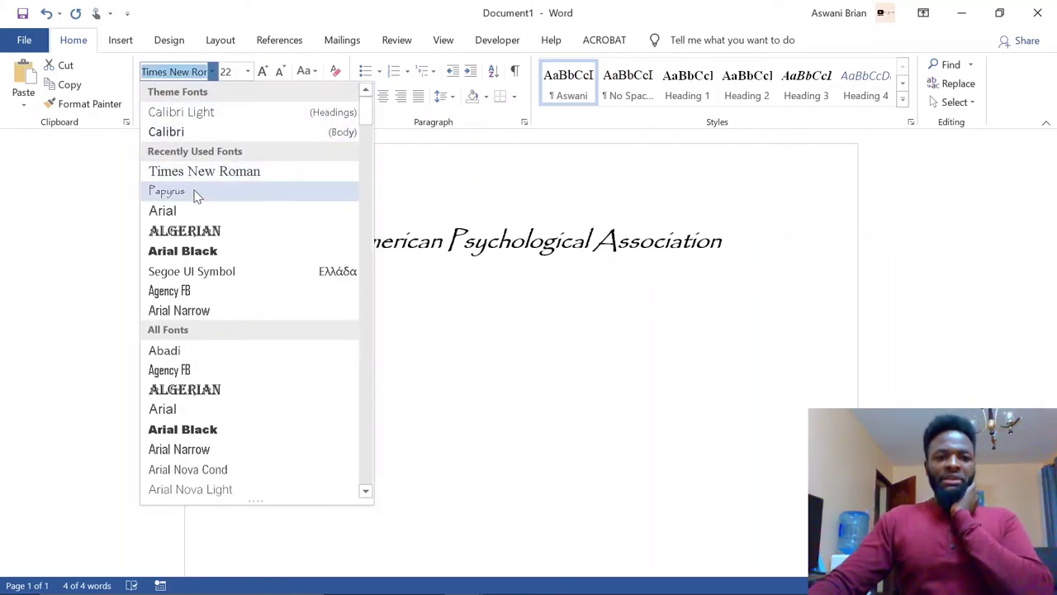
pyautogui.click(195, 193)
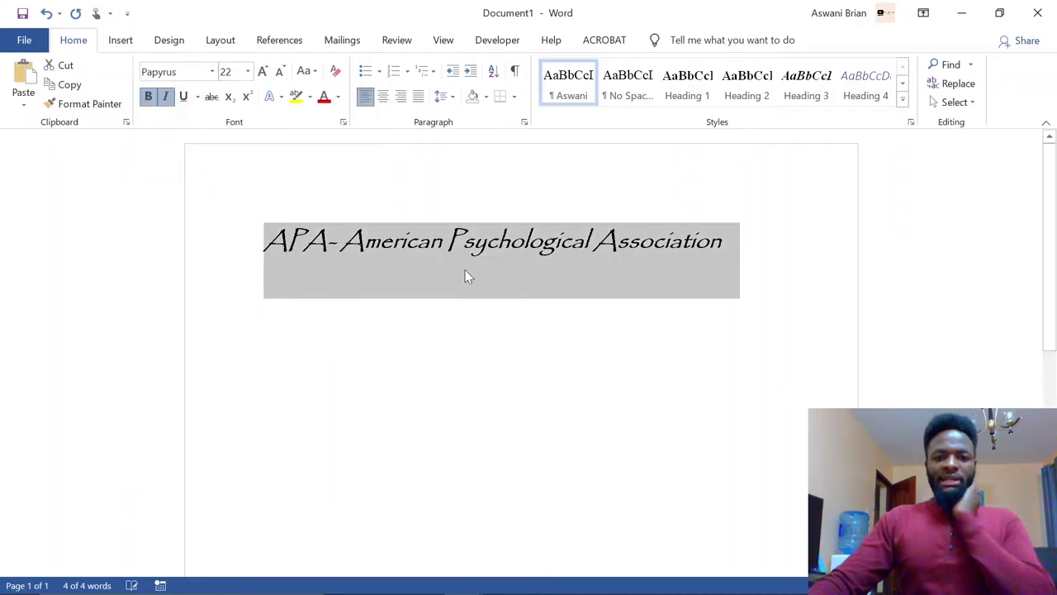
pyautogui.click(212, 71)
pyautogui.click(198, 191)
# - Set the APA line's font size to 12 and remove its italic and bold formatting
pyautogui.click(247, 72)
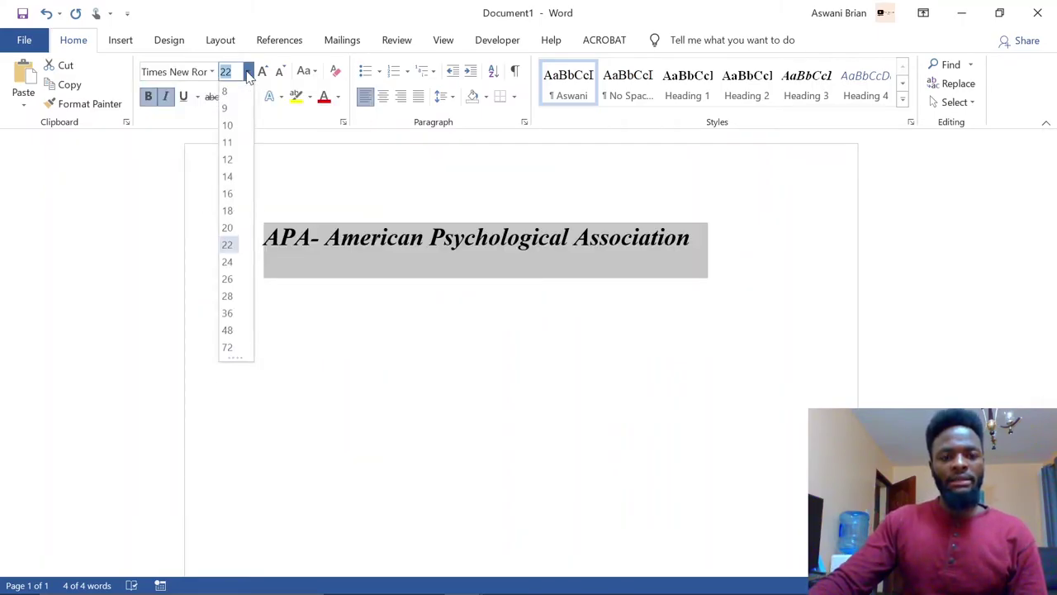
pyautogui.click(227, 160)
pyautogui.click(165, 97)
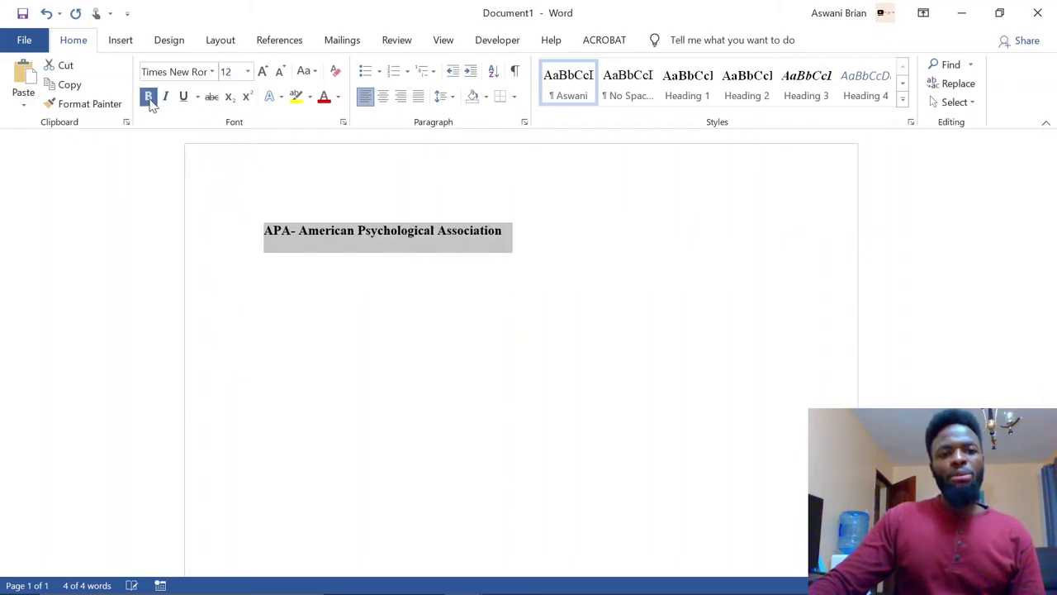
pyautogui.click(148, 97)
pyautogui.click(627, 282)
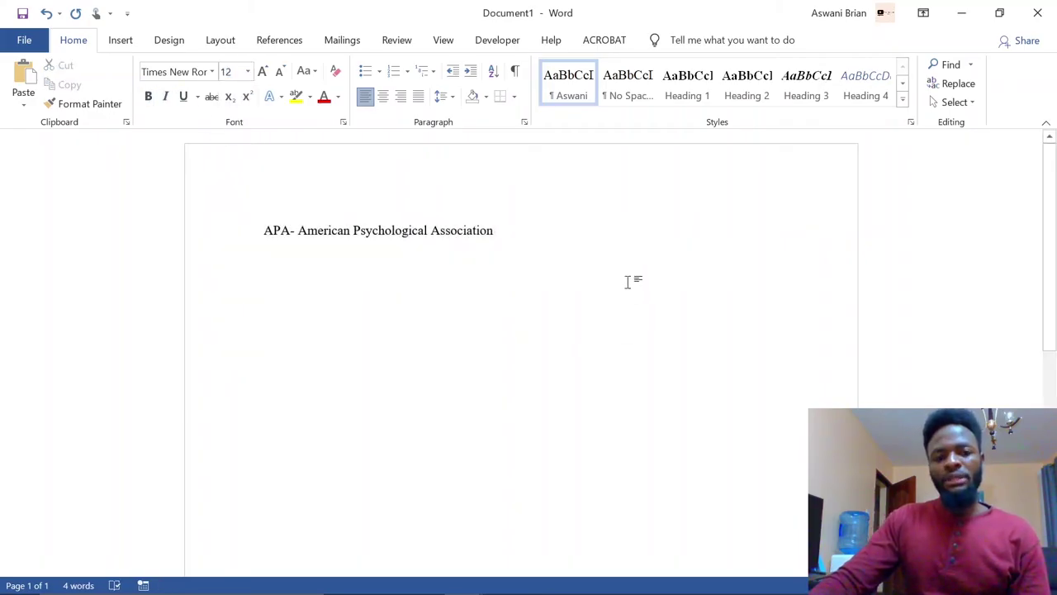